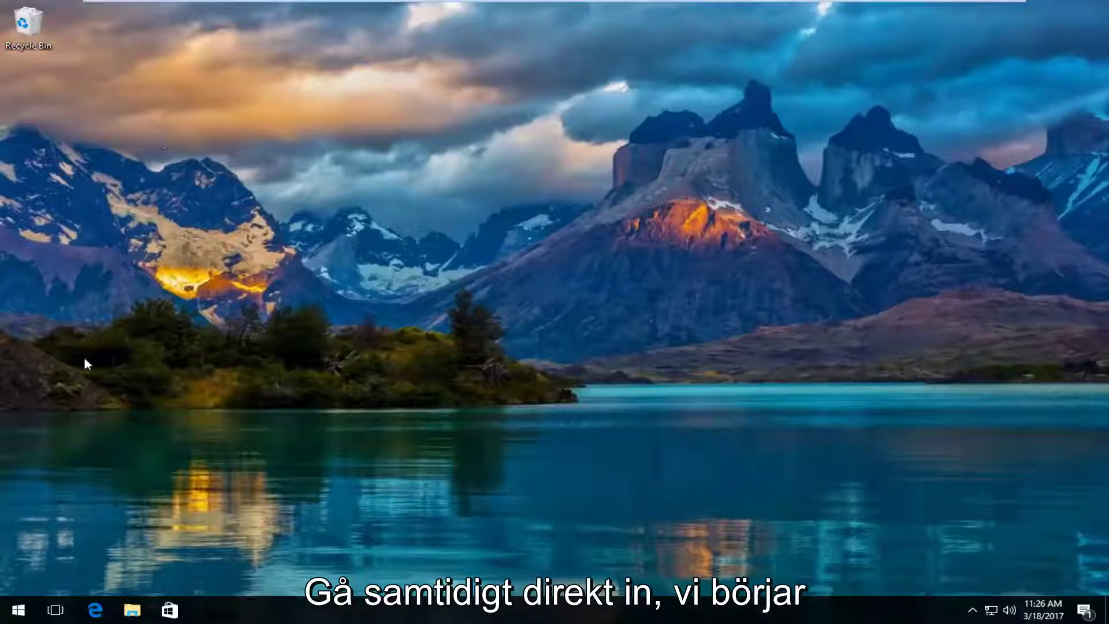
Search the Start menu for 'settings' and launch the Settings app.
click(17, 610)
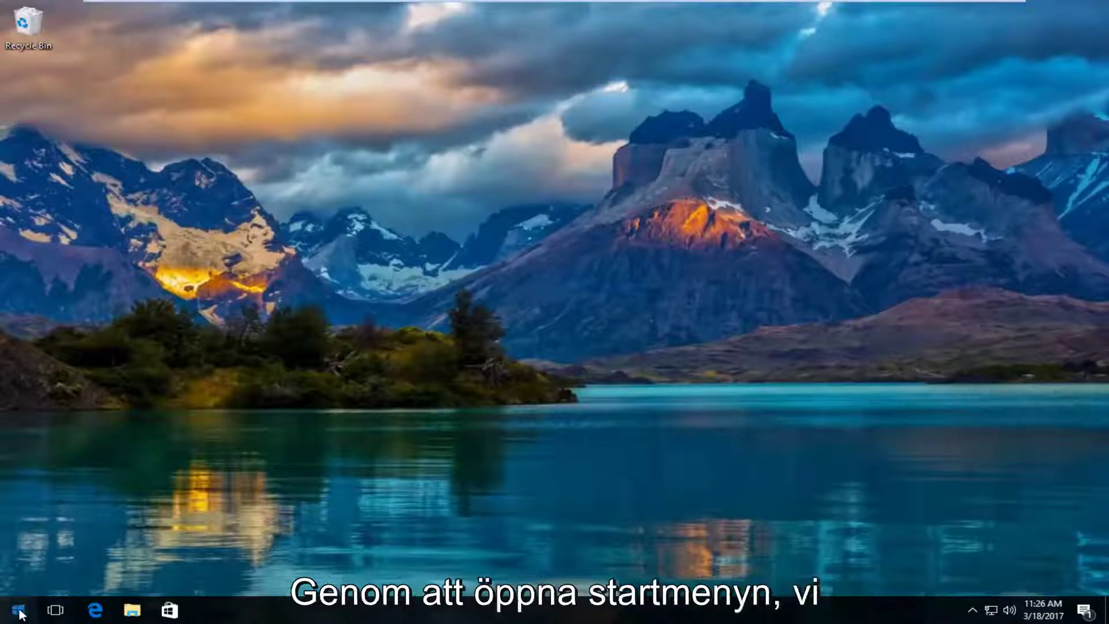
text(sett)
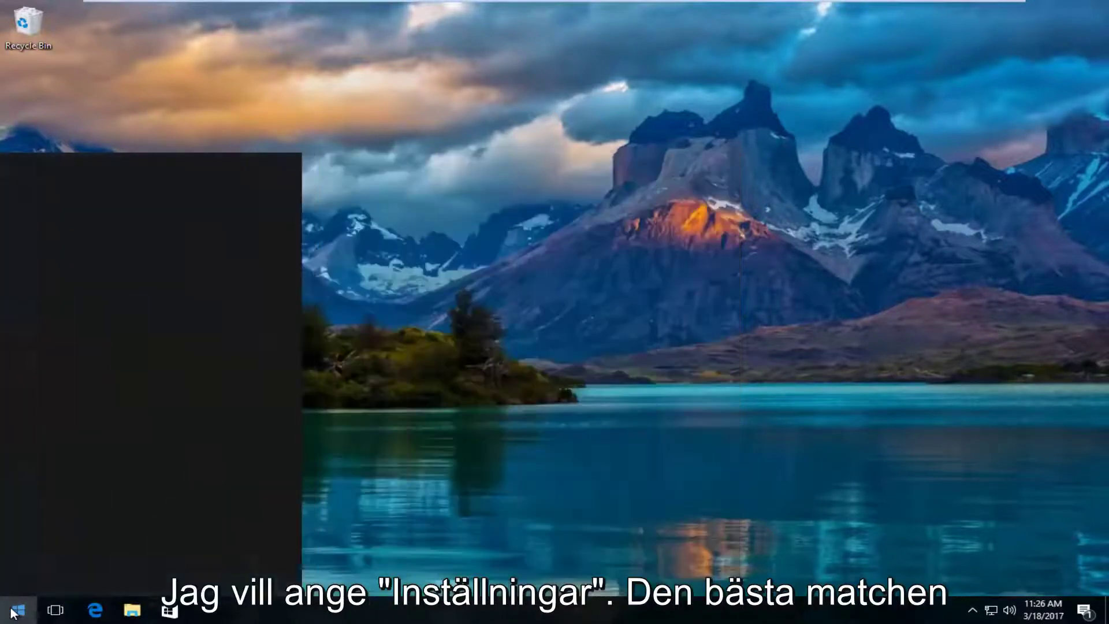
text(ings)
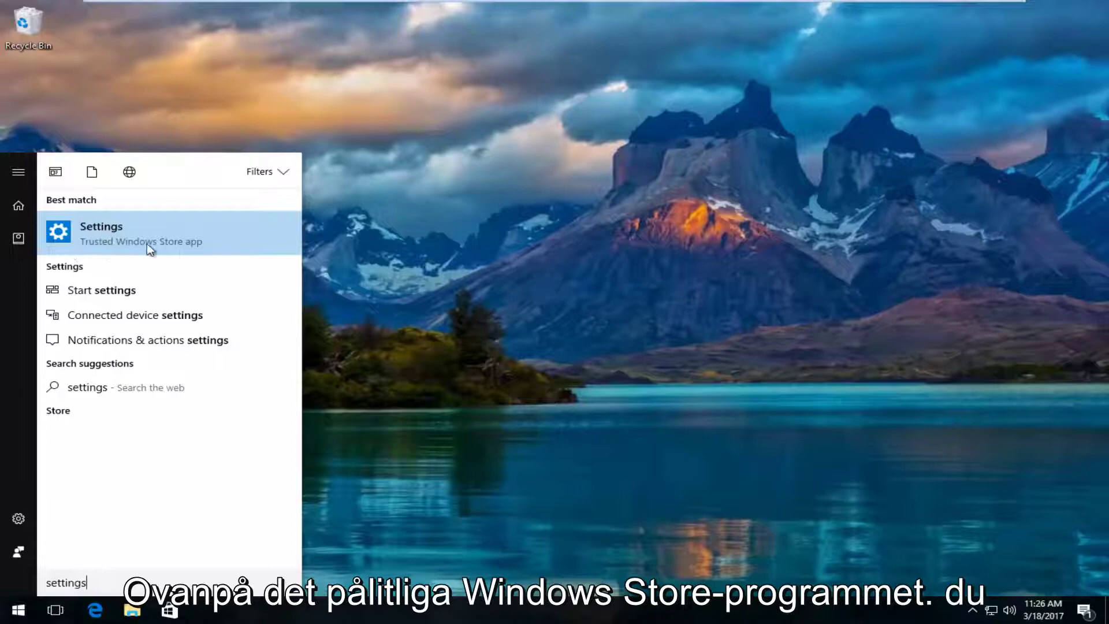
click(97, 231)
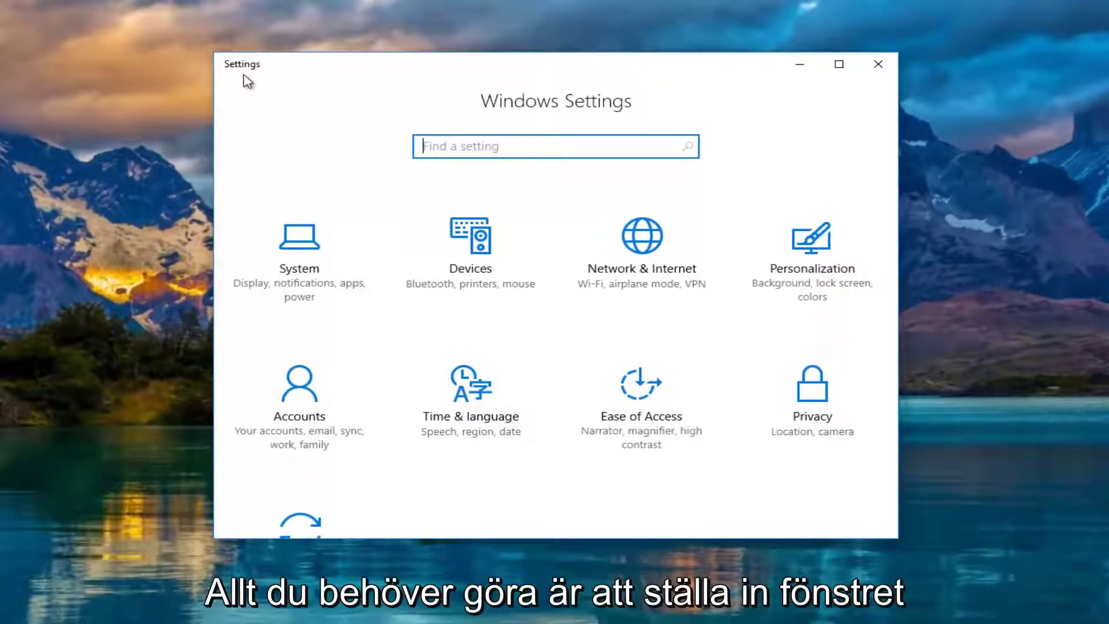
Go to System > Display, identify the current screen, and detect a second display.
click(315, 254)
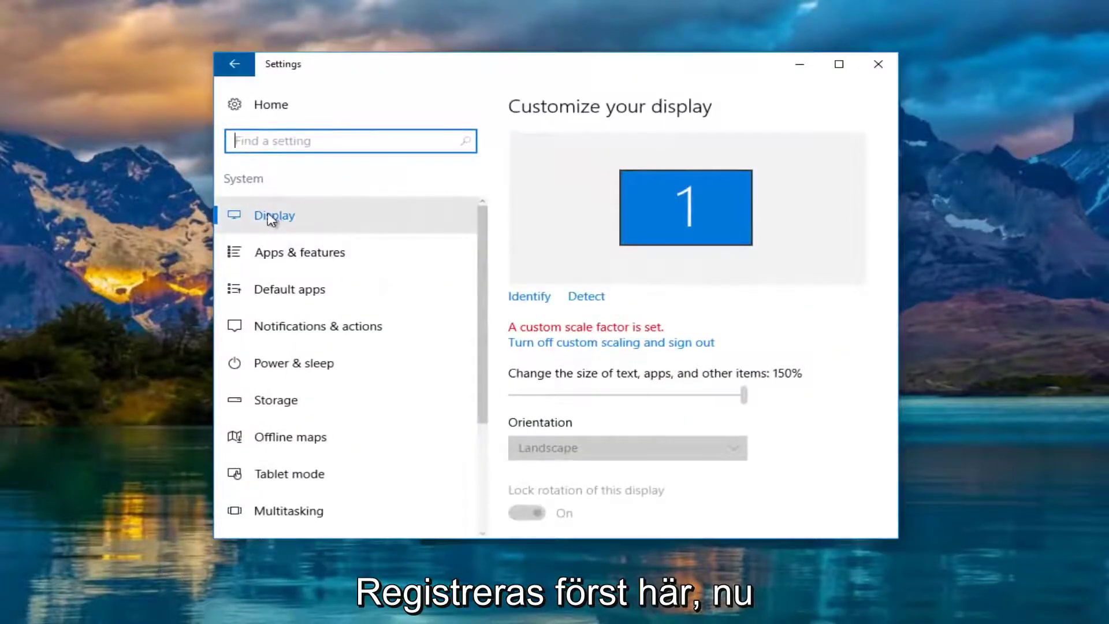
click(268, 216)
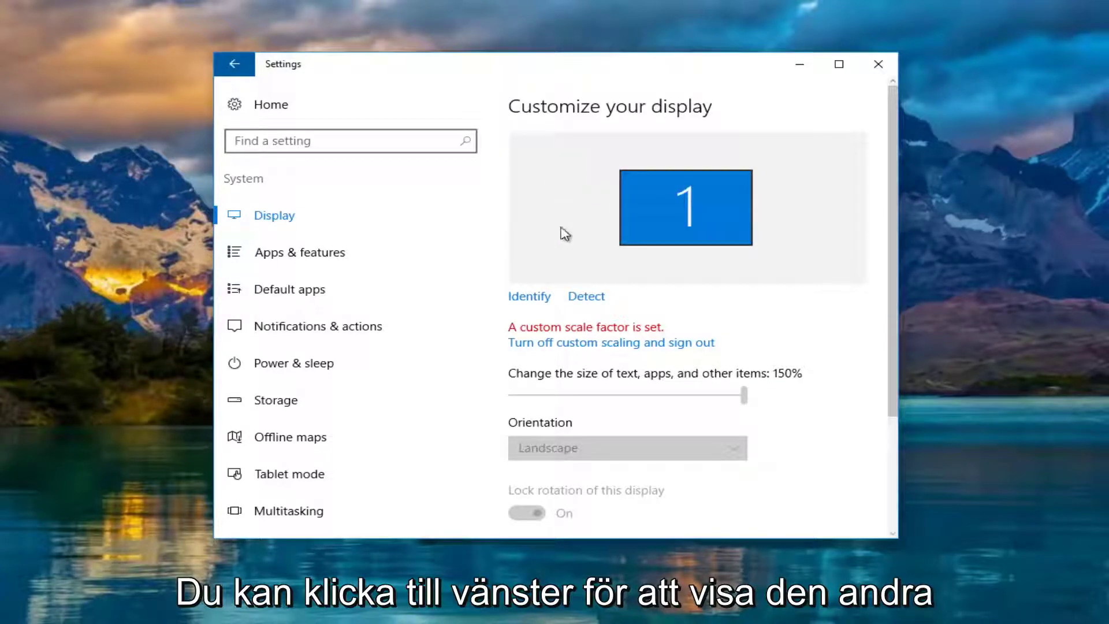
click(525, 300)
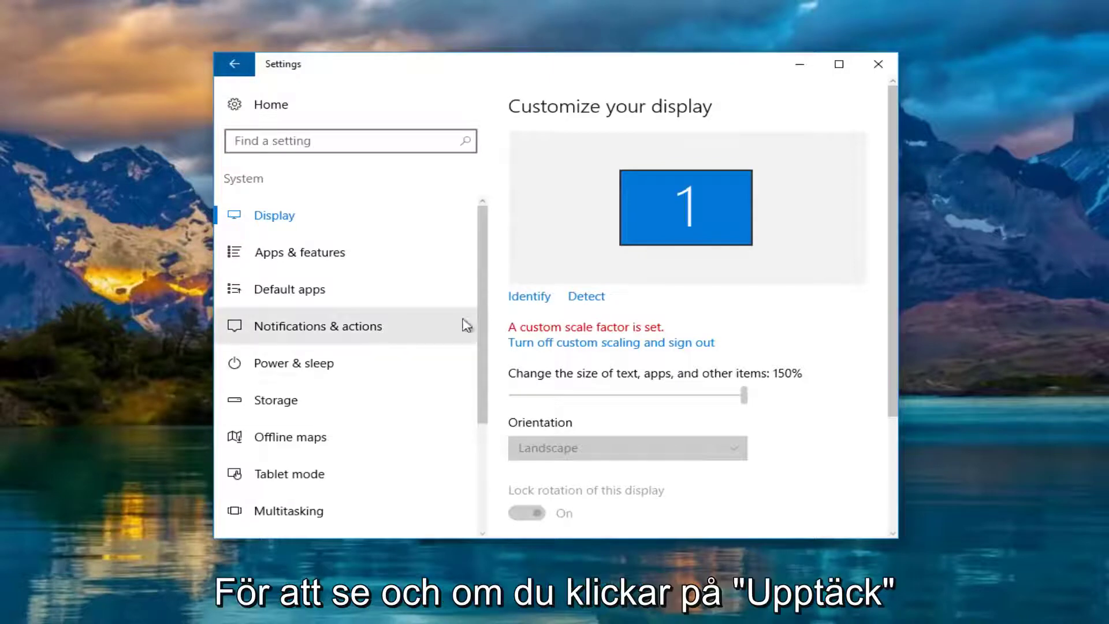
click(584, 299)
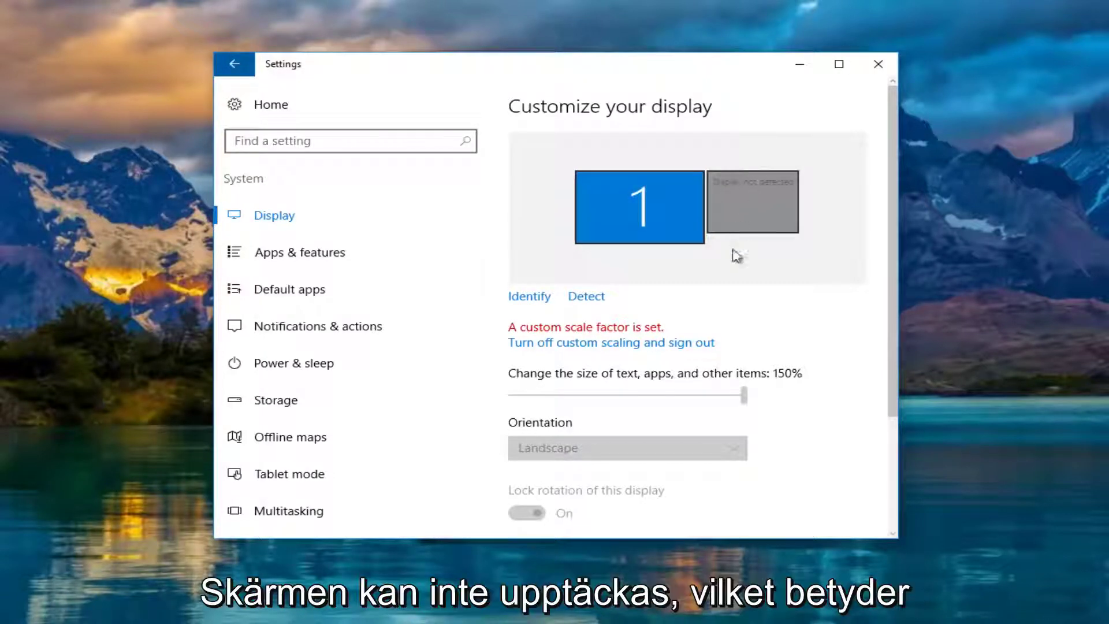
Inspect the undetected second display's settings, comparing them against monitor 1.
click(587, 295)
click(736, 208)
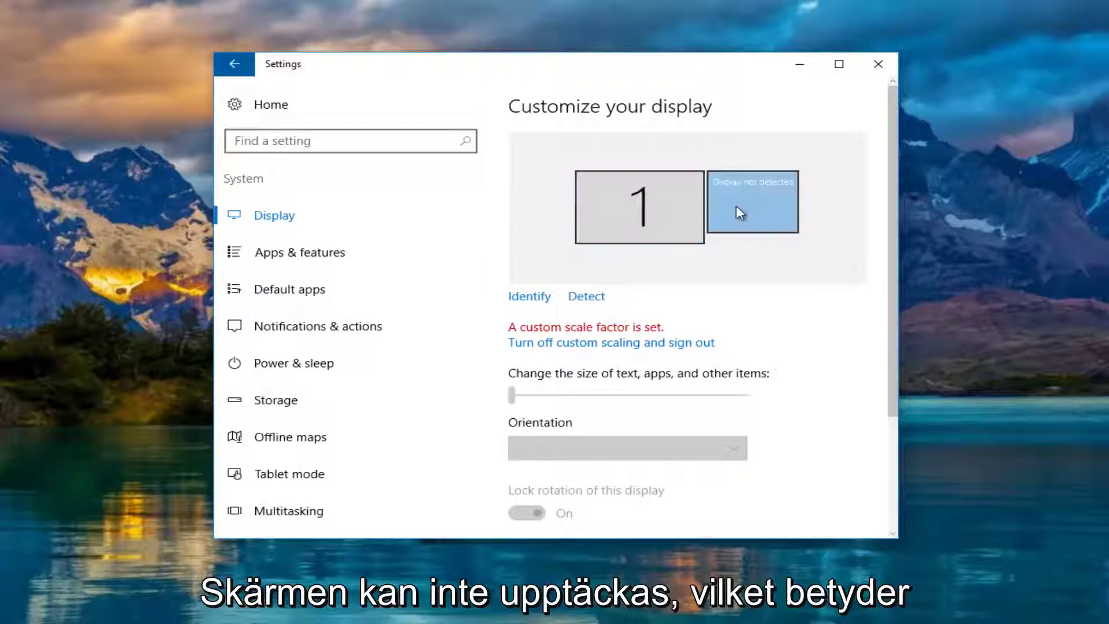
click(653, 216)
click(738, 211)
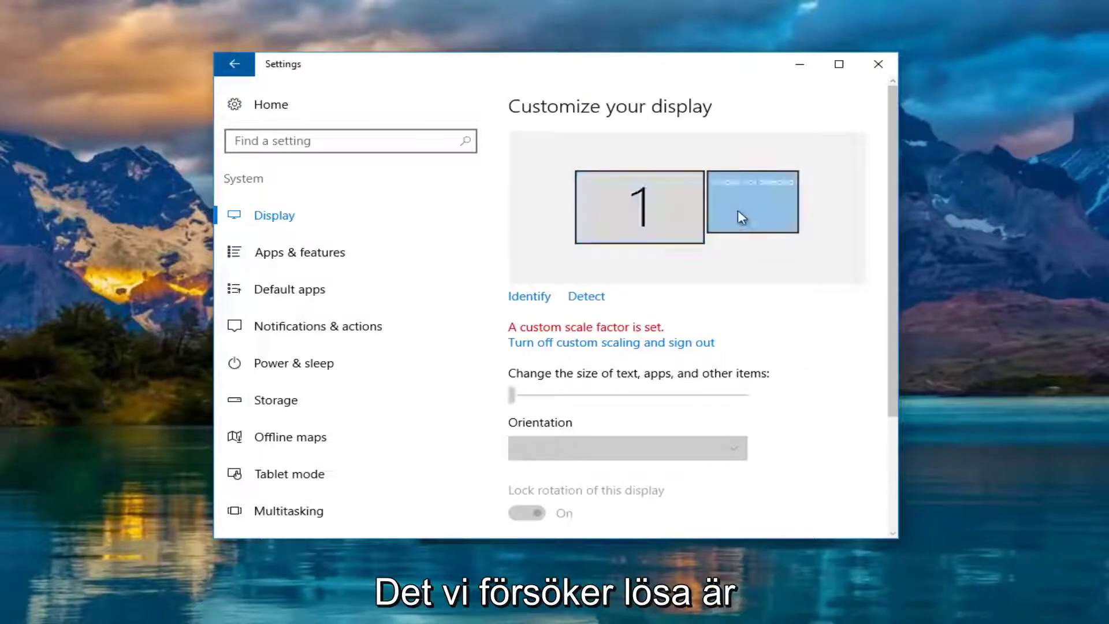
scroll(598, 215, down, 2)
scroll(628, 224, up, 1)
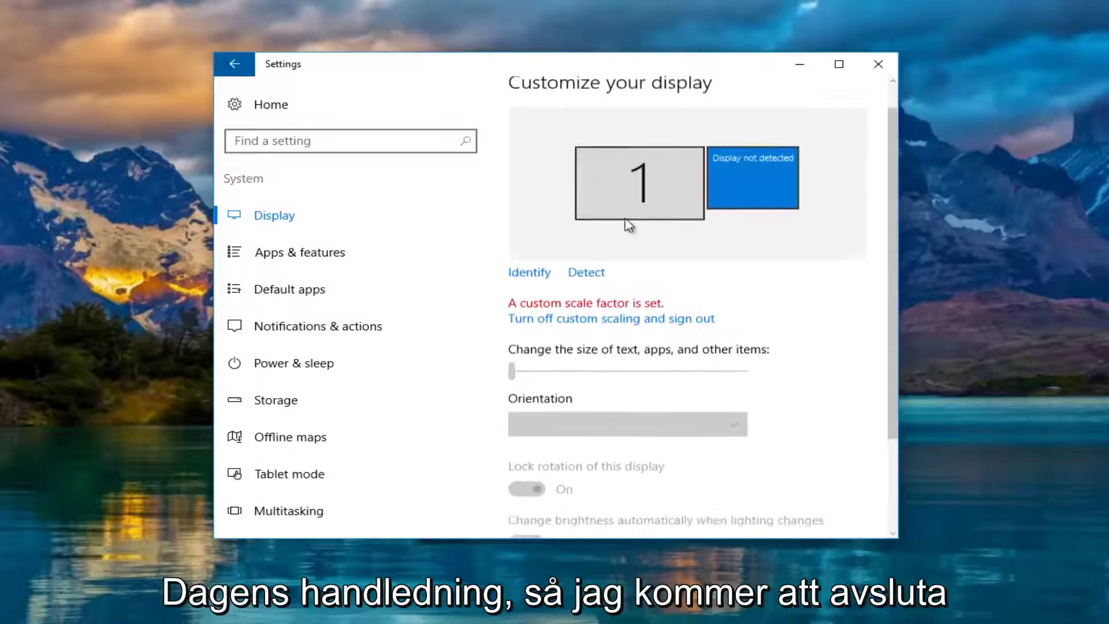
scroll(628, 225, up, 1)
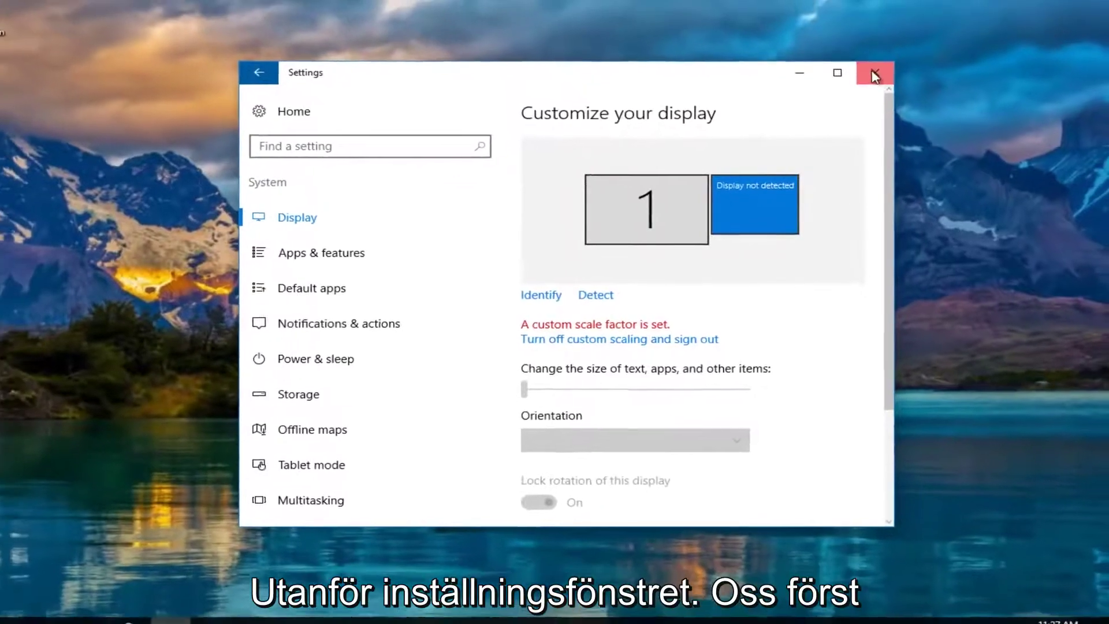
Close Settings and launch Device Manager from a Start search for 'device manager'.
click(878, 66)
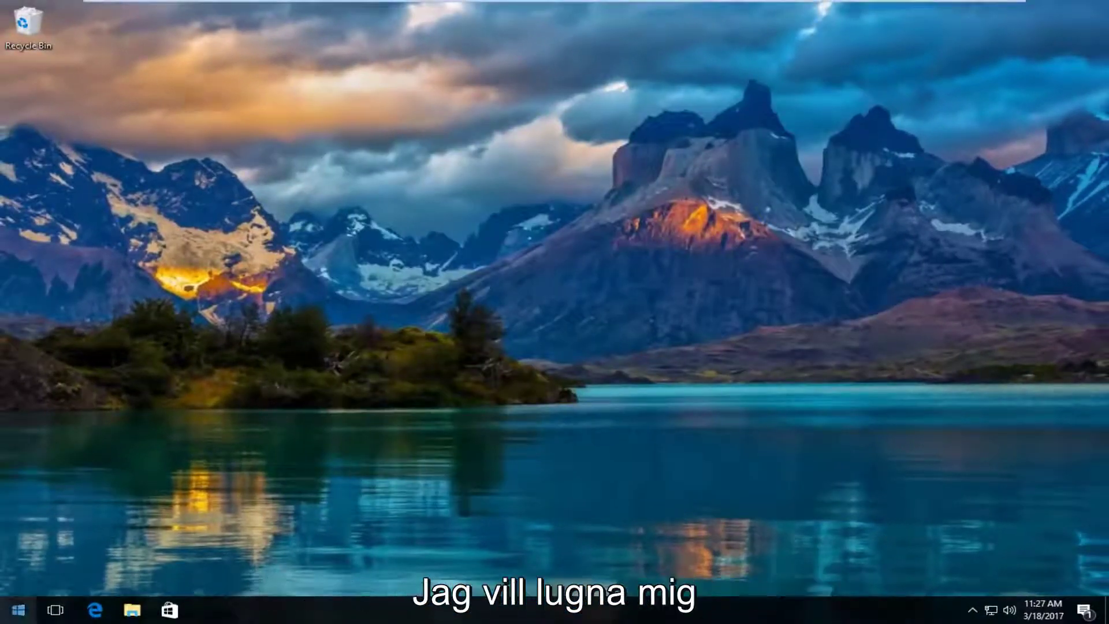
click(7, 618)
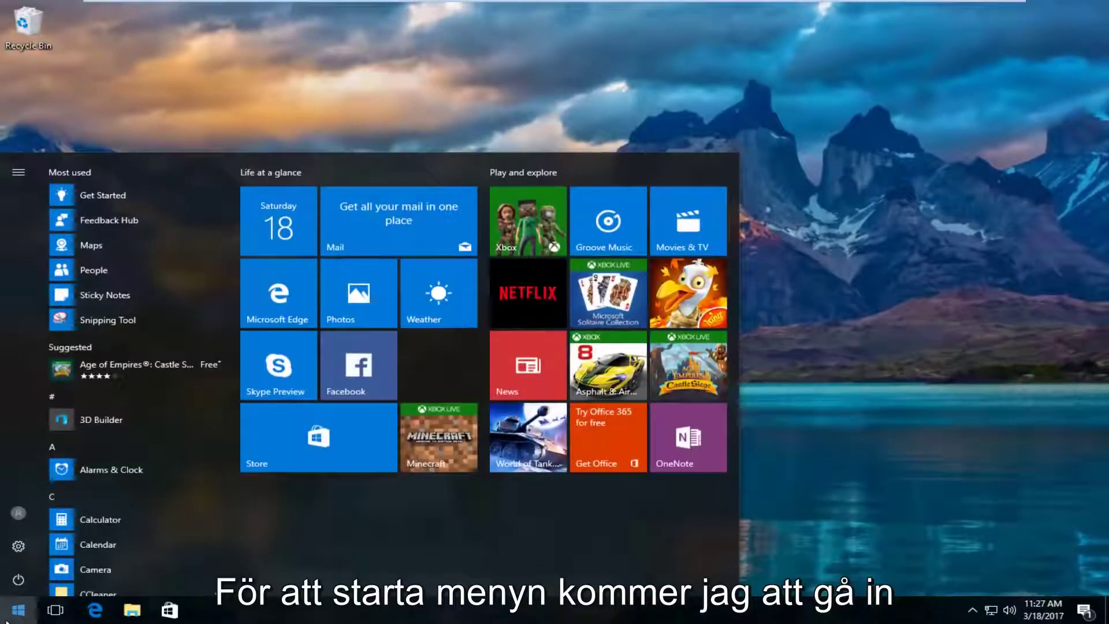
text(device manager)
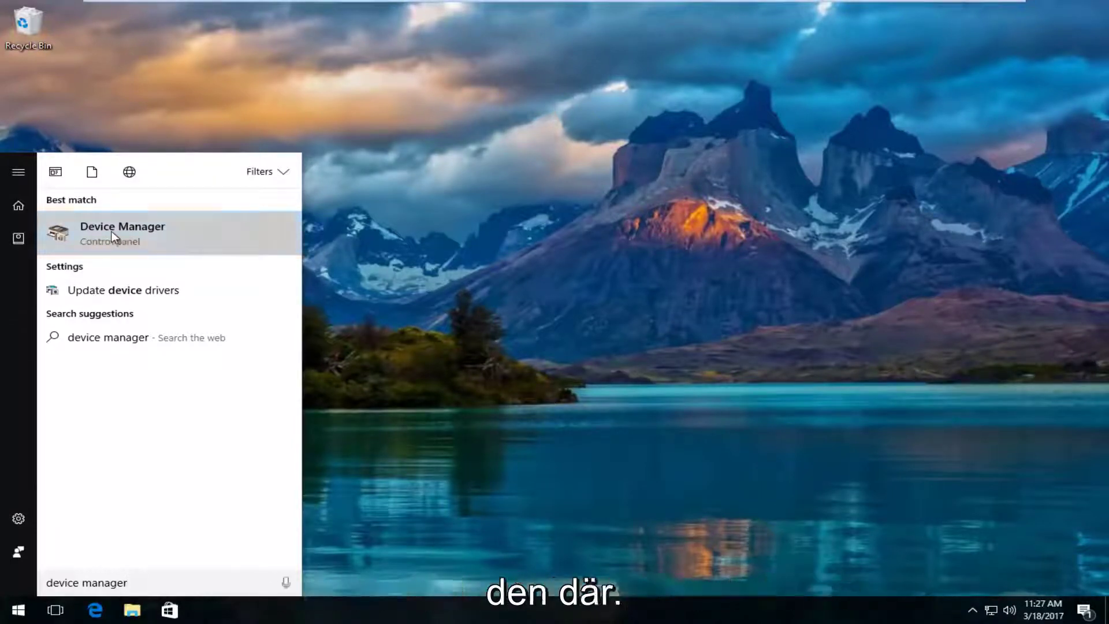
click(112, 232)
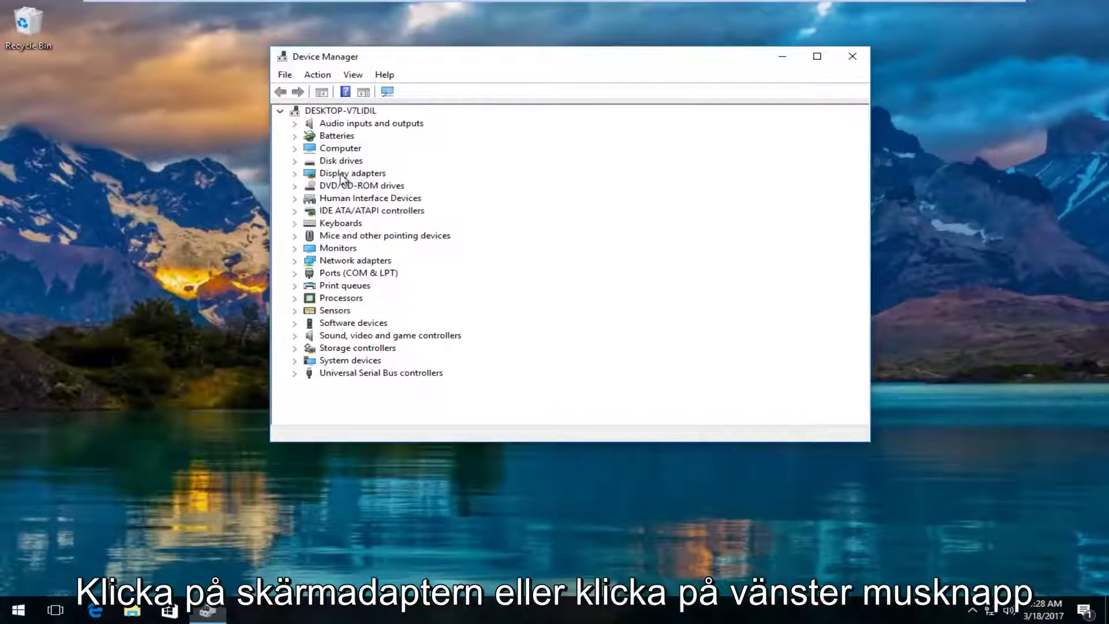
Run an automatic driver update for the VMware SVGA 3D adapter, finding it already current.
click(295, 174)
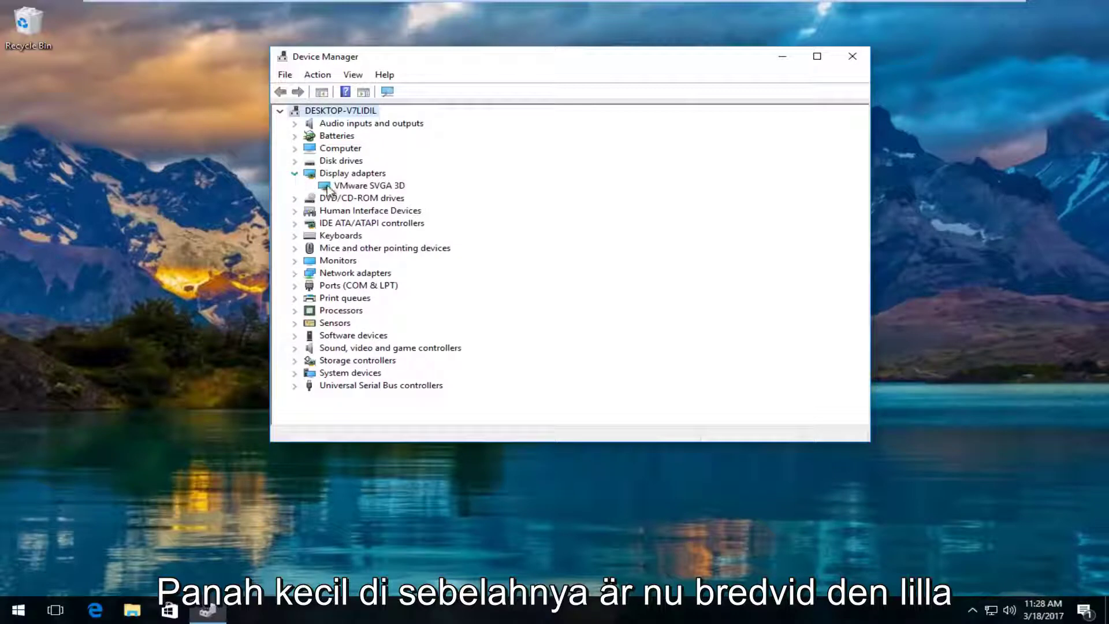
click(348, 186)
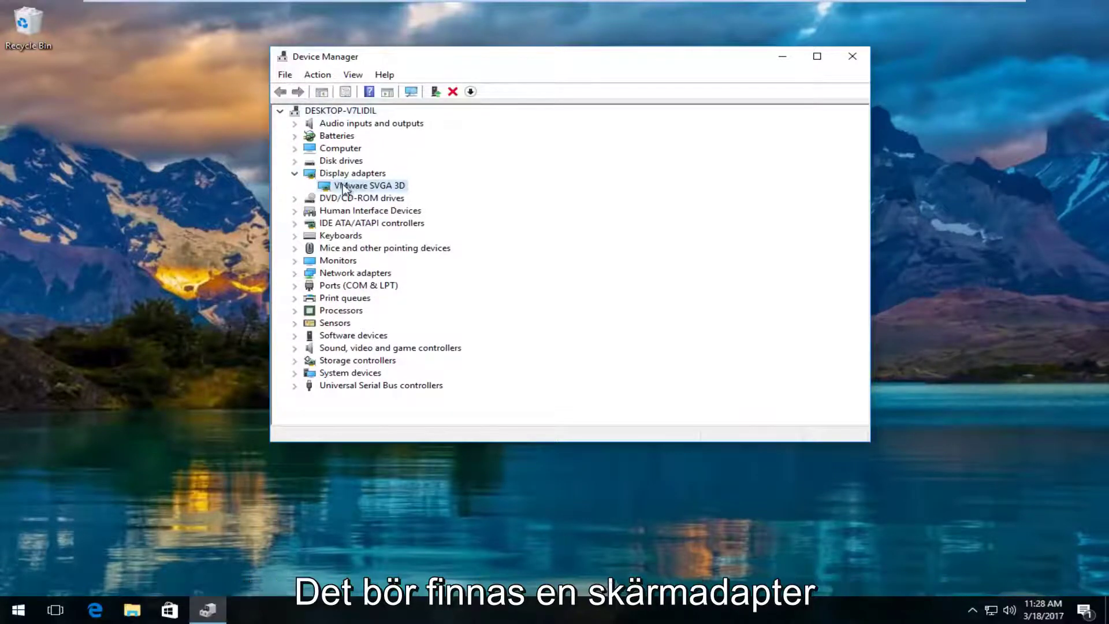
right_click(347, 193)
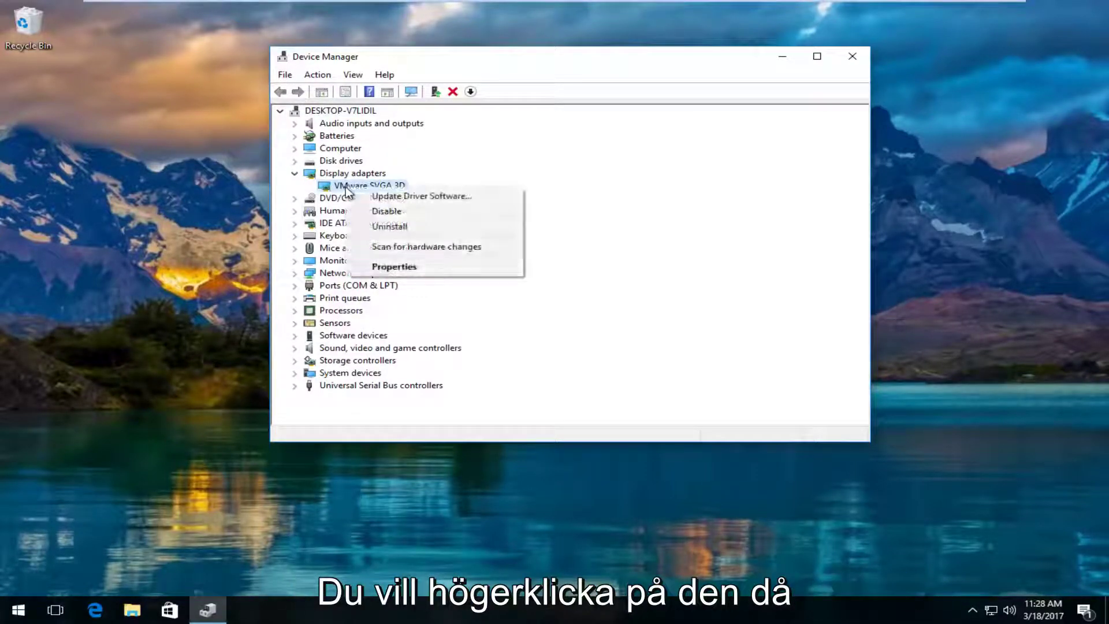
click(408, 198)
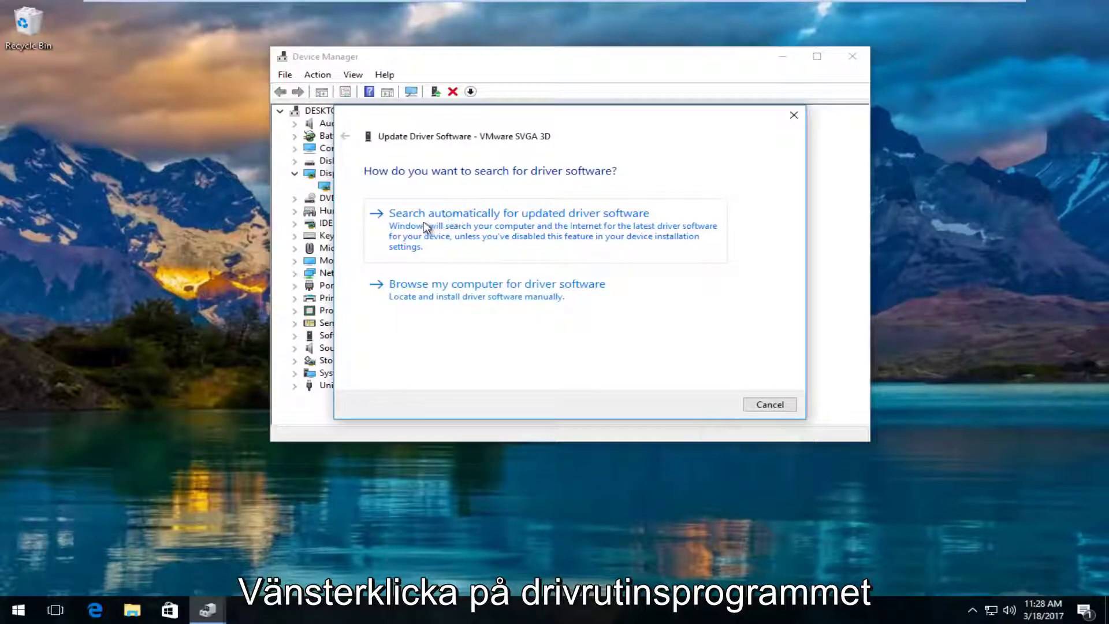
click(510, 221)
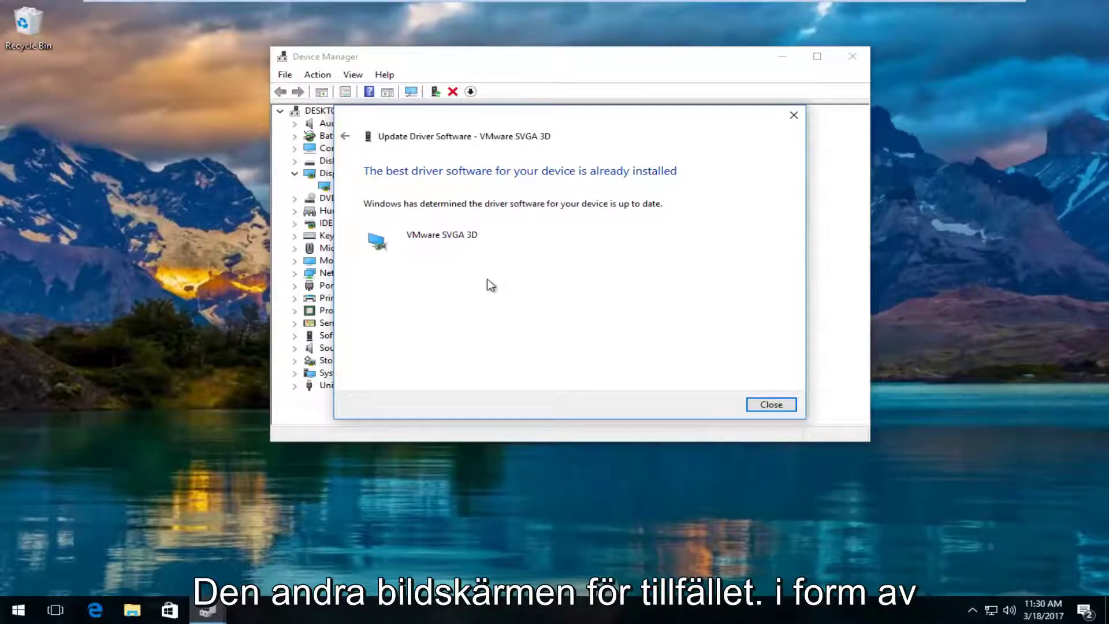
click(344, 137)
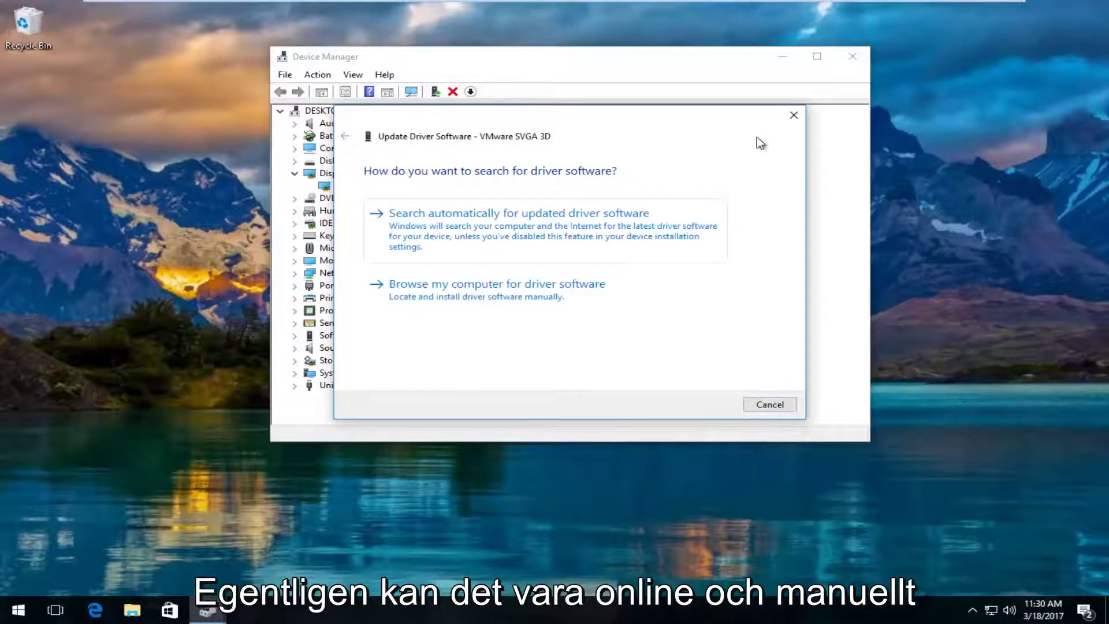
Close the wizard and check VMware SVGA 3D's driver details: VMware, version 8.15.1.48.
click(794, 115)
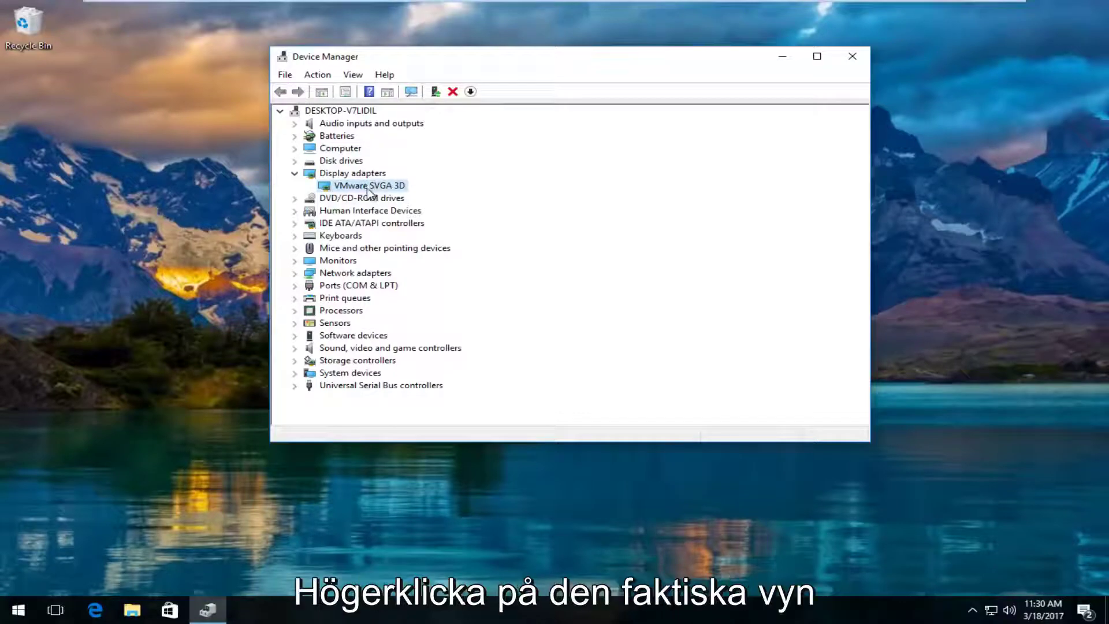
right_click(346, 185)
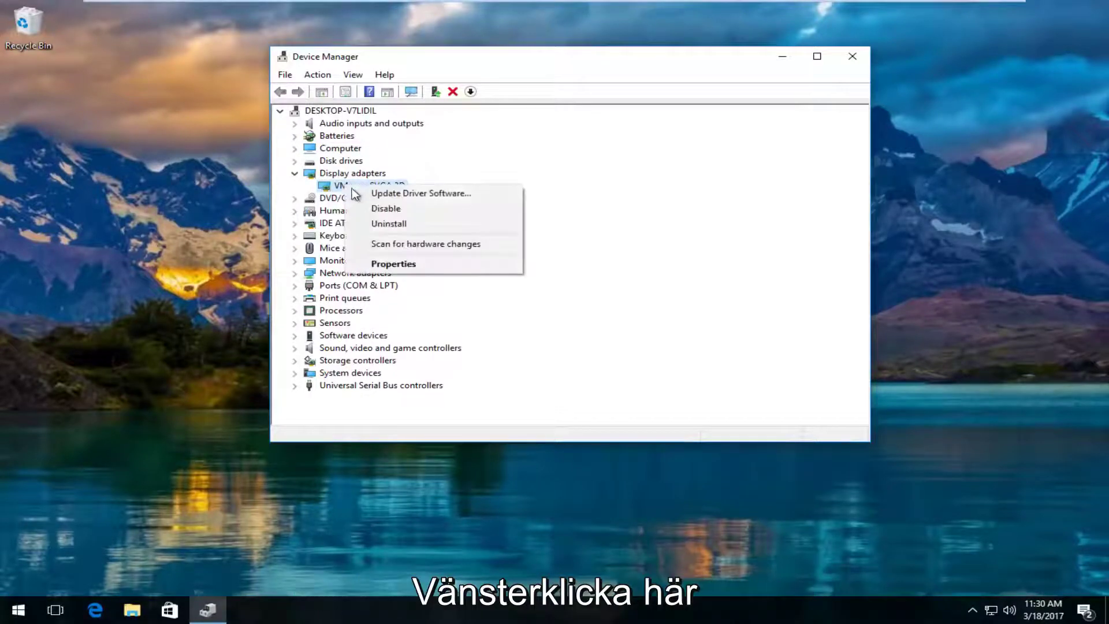
click(381, 264)
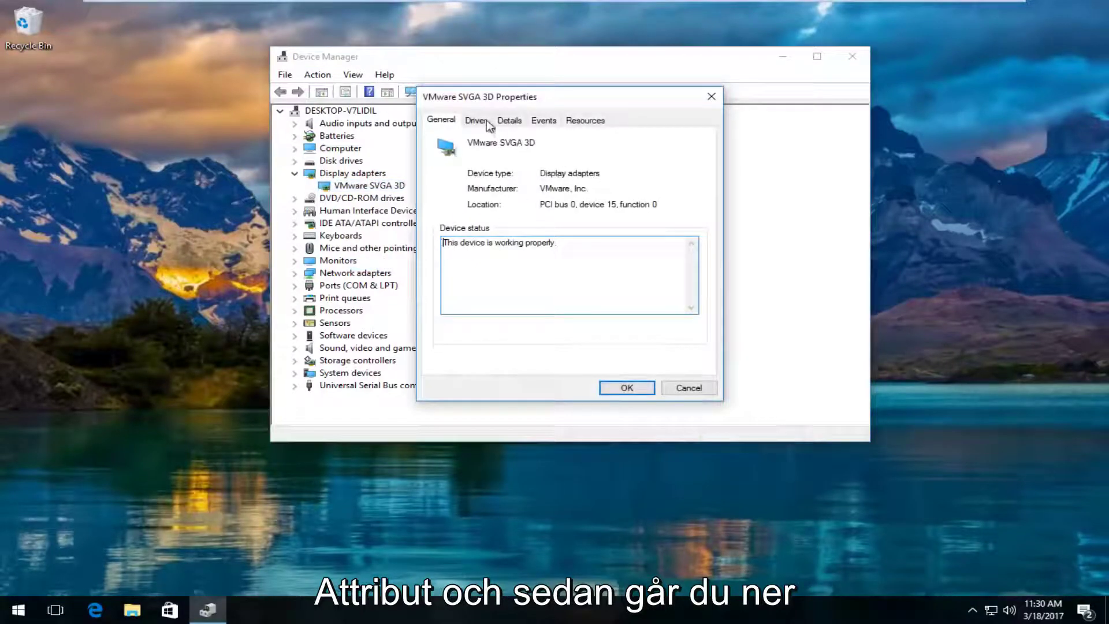
click(475, 122)
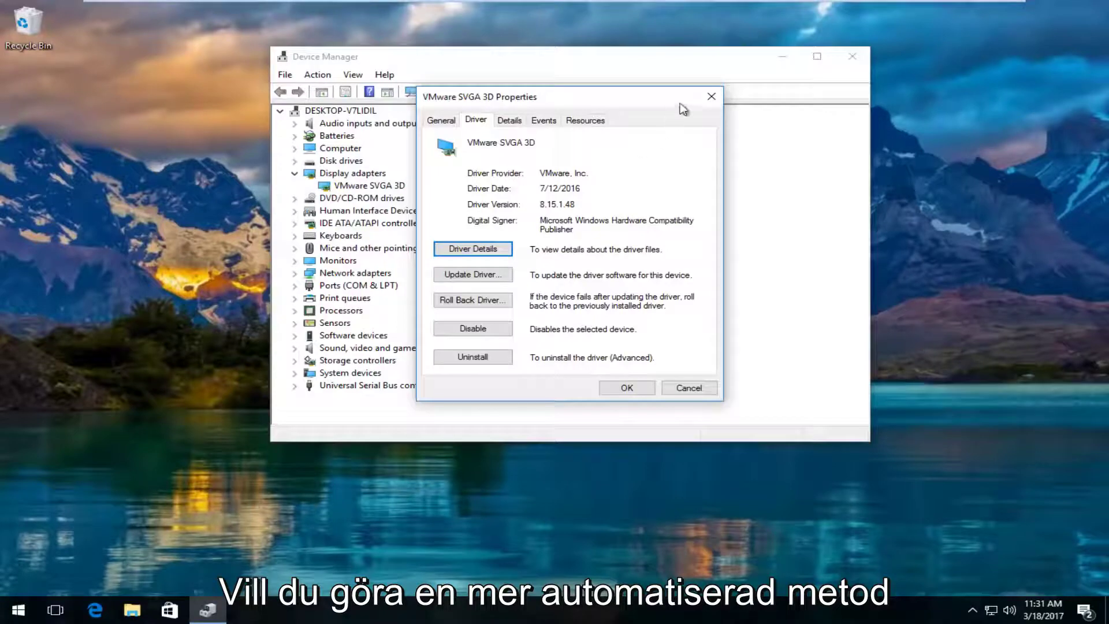
click(712, 96)
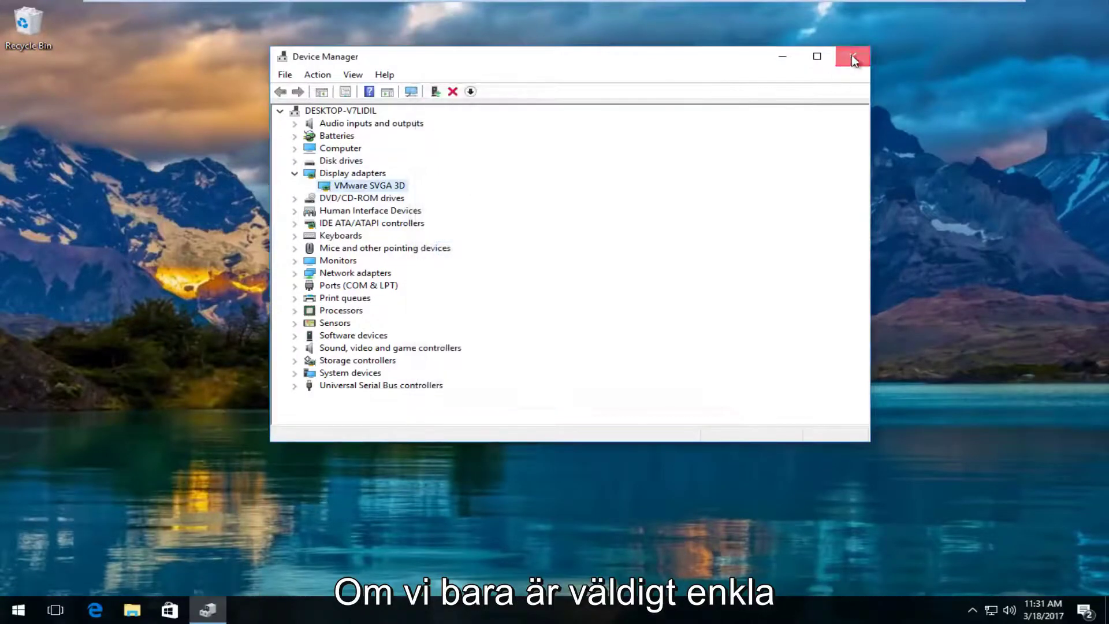
Close Device Manager and Google 'amd driver update' in the browser.
click(854, 60)
click(101, 608)
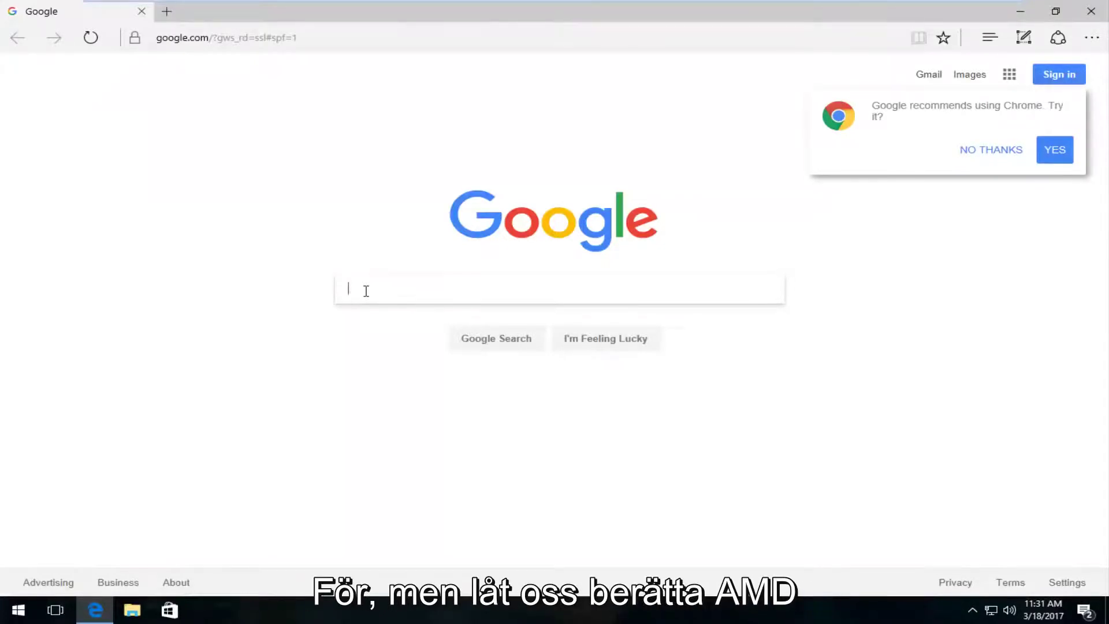
text(amd )
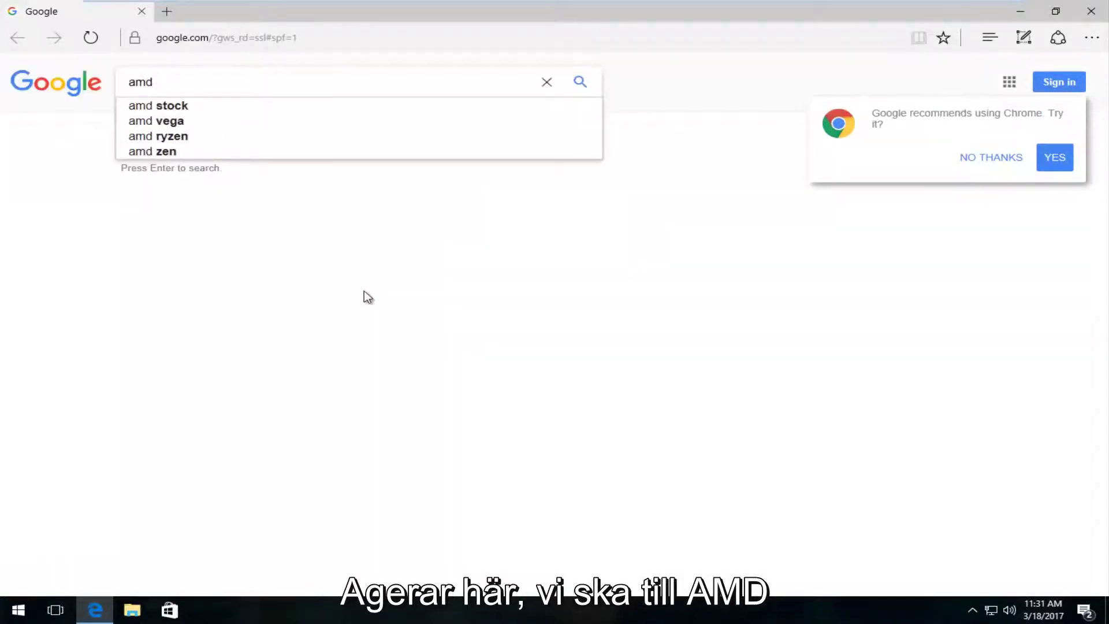
text(dr)
text(iver )
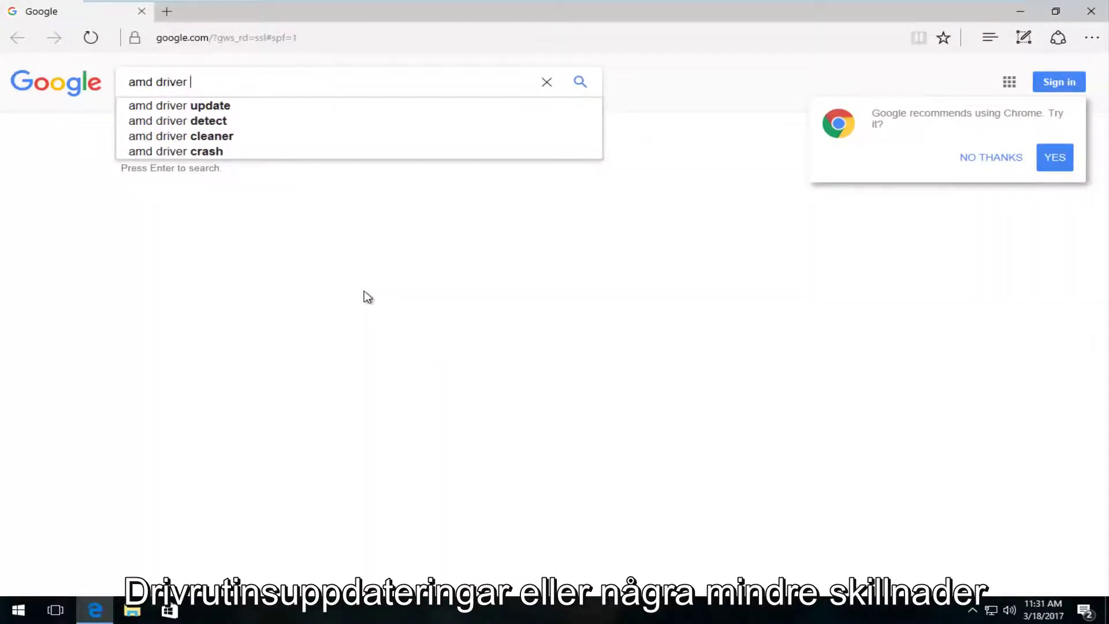
text(u)
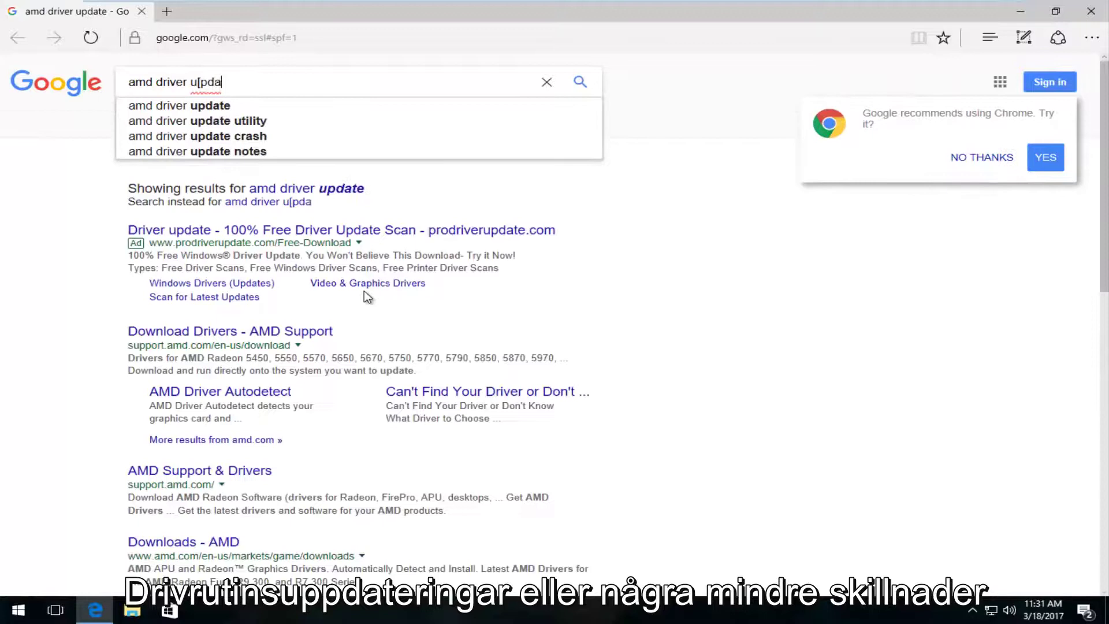
text(pdate)
key(Return)
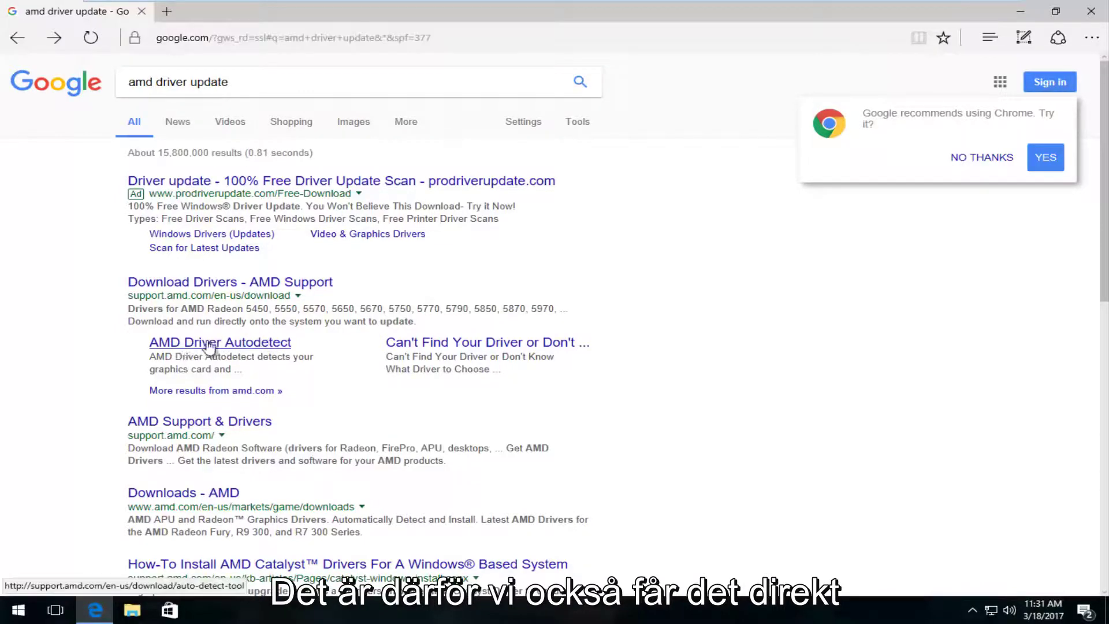
Review the AMD Driver Autodetect download page, then close the browser with Alt+F4.
click(240, 346)
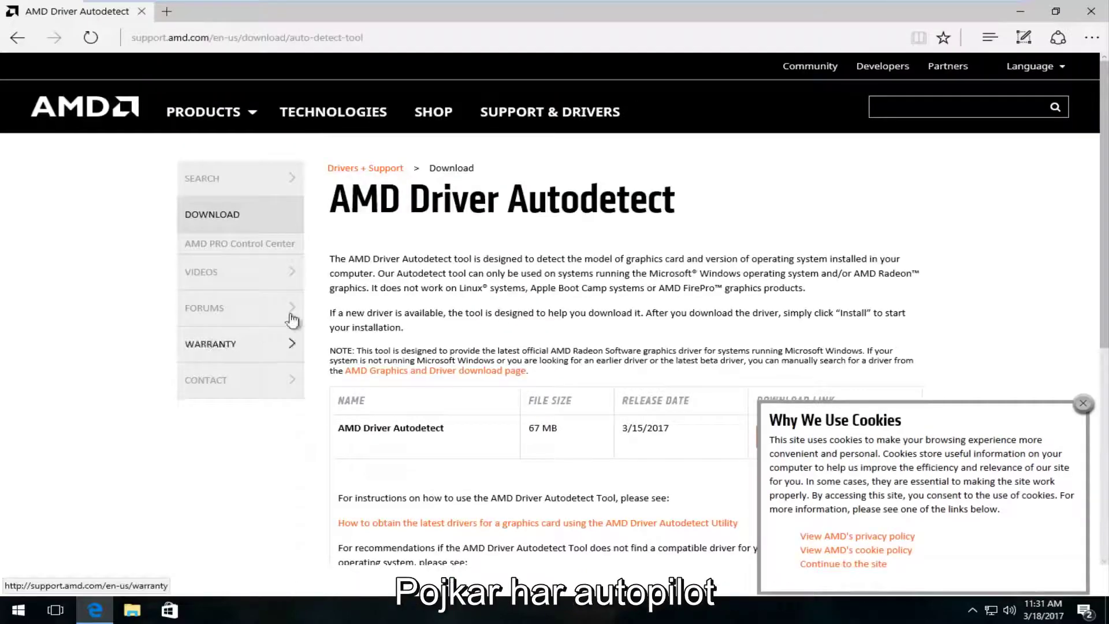
scroll(358, 289, down, 3)
scroll(361, 292, down, 1)
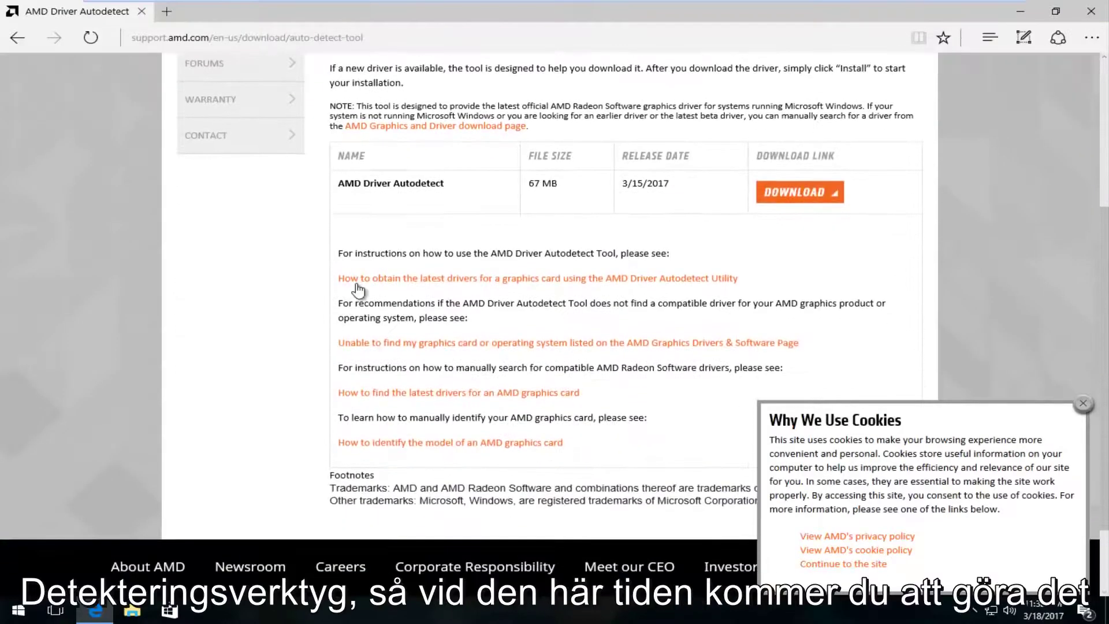
scroll(378, 288, up, 1)
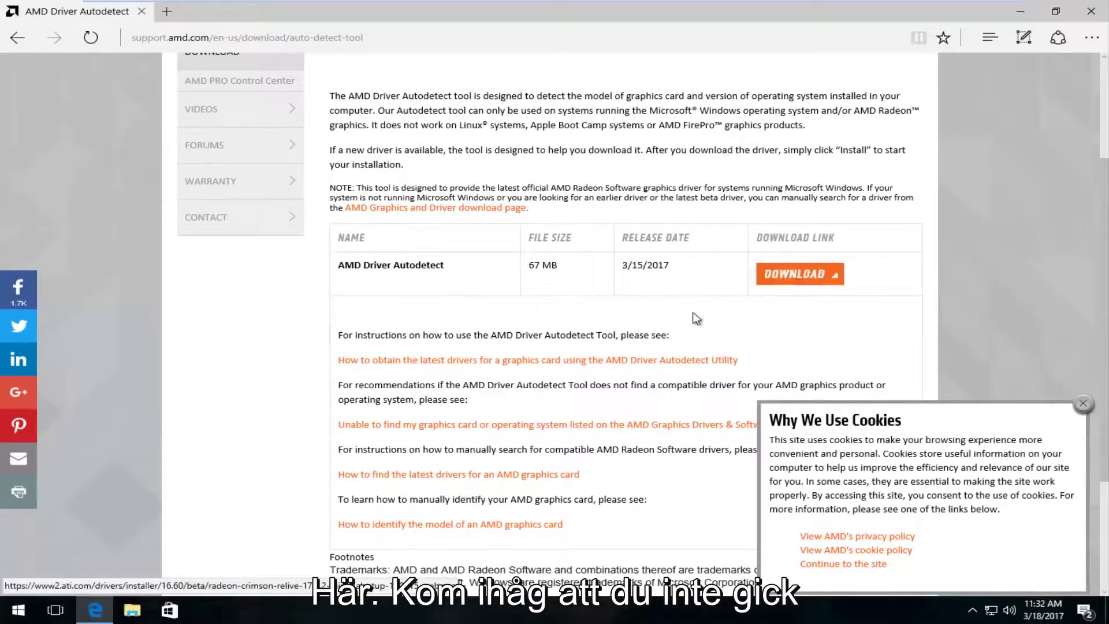
scroll(670, 330, up, 3)
scroll(642, 316, down, 3)
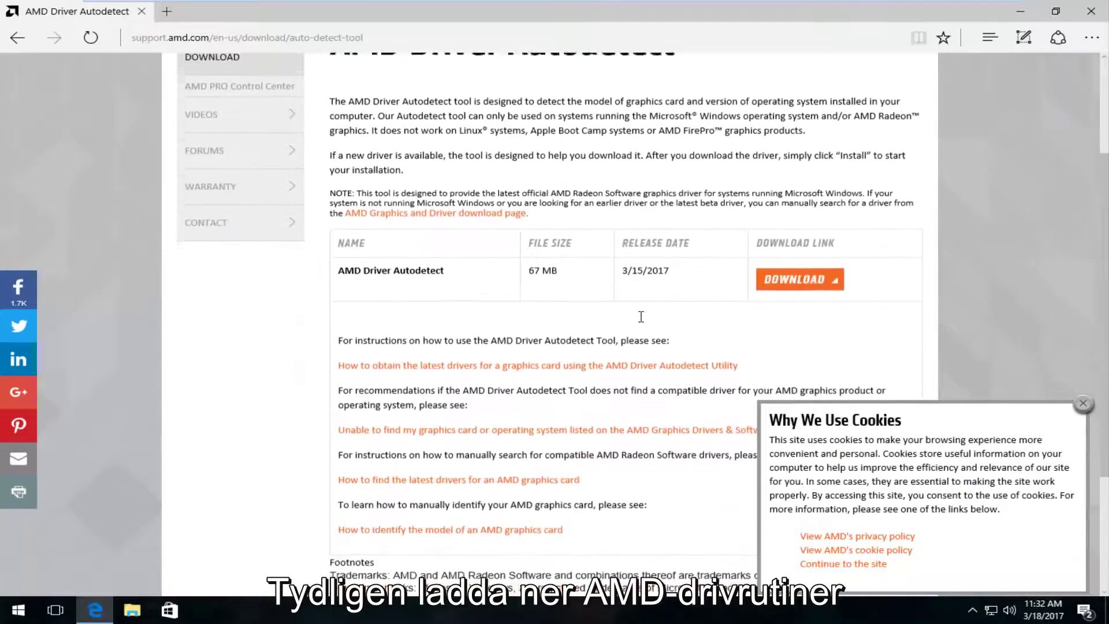
scroll(641, 316, up, 3)
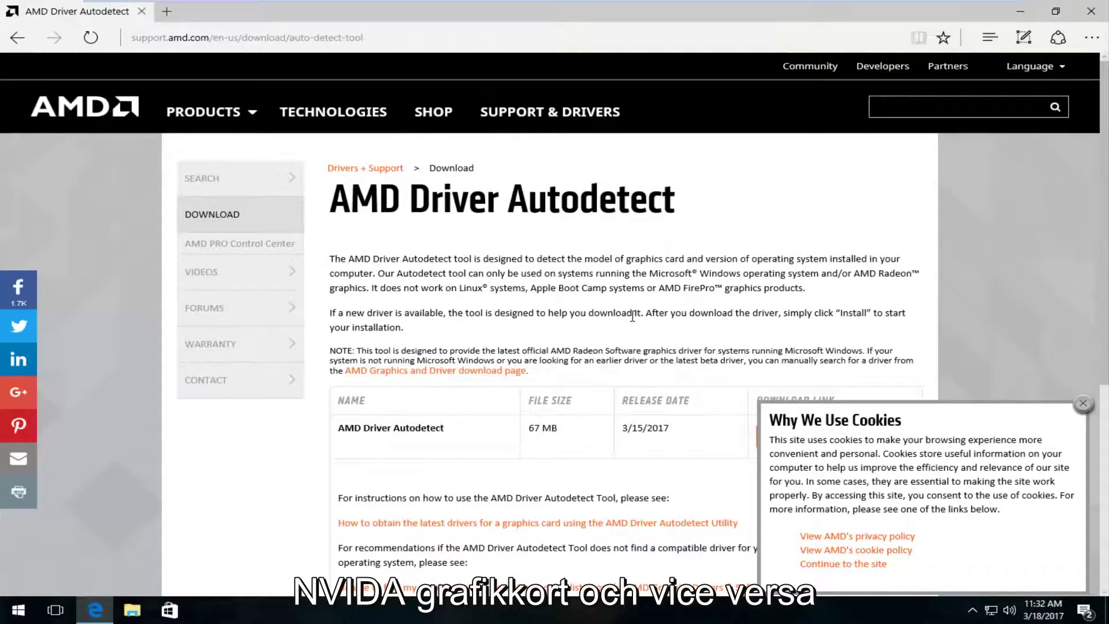
scroll(633, 316, down, 5)
scroll(632, 314, up, 5)
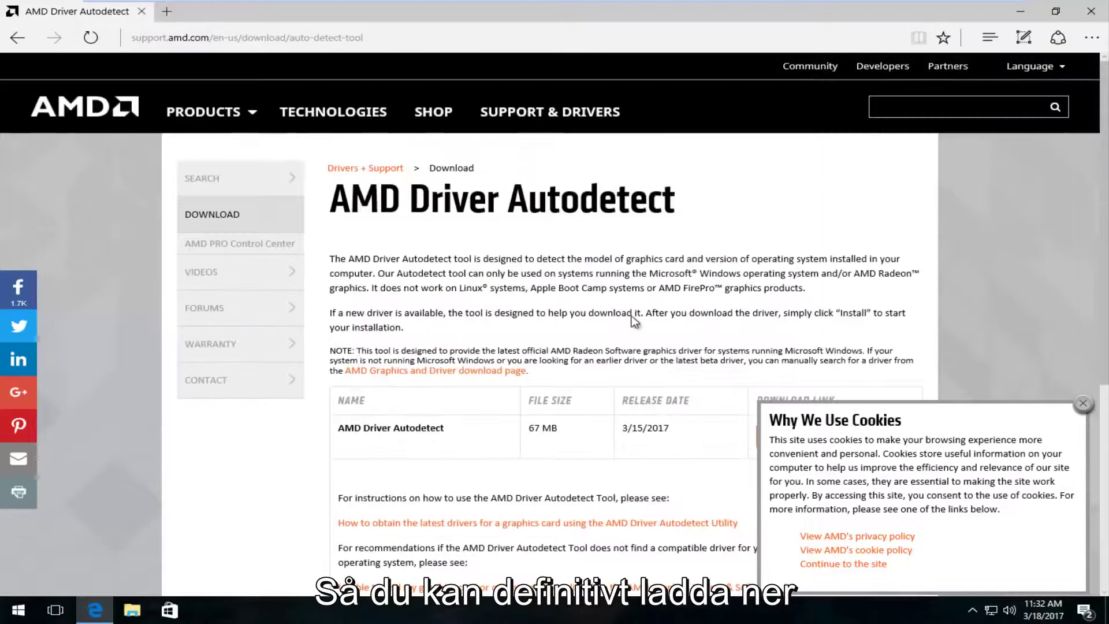
scroll(635, 322, down, 5)
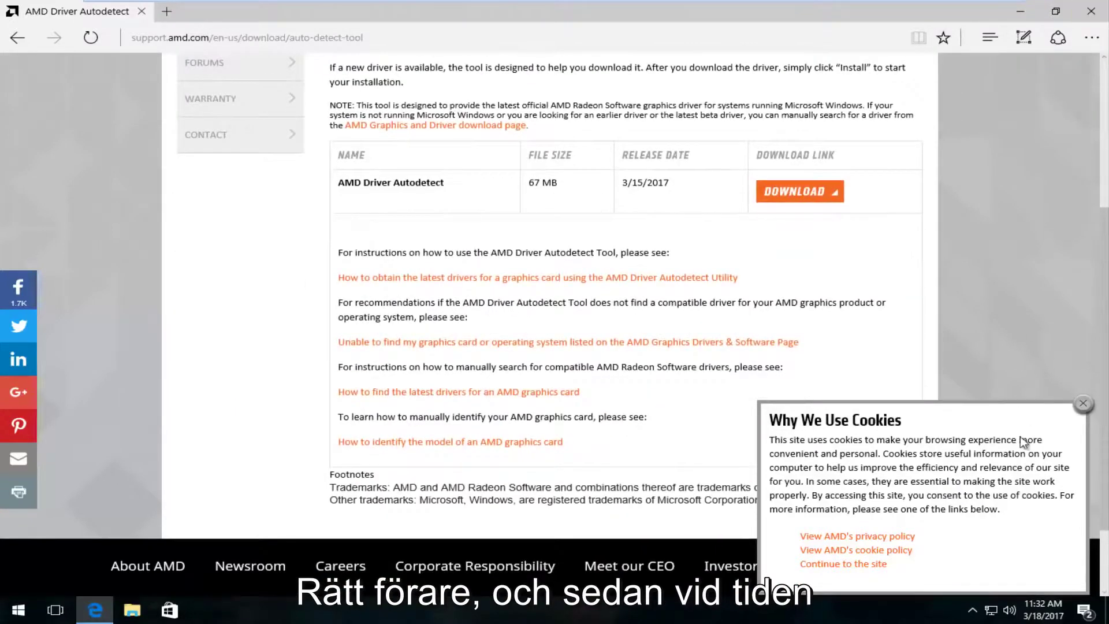
key(alt+F4)
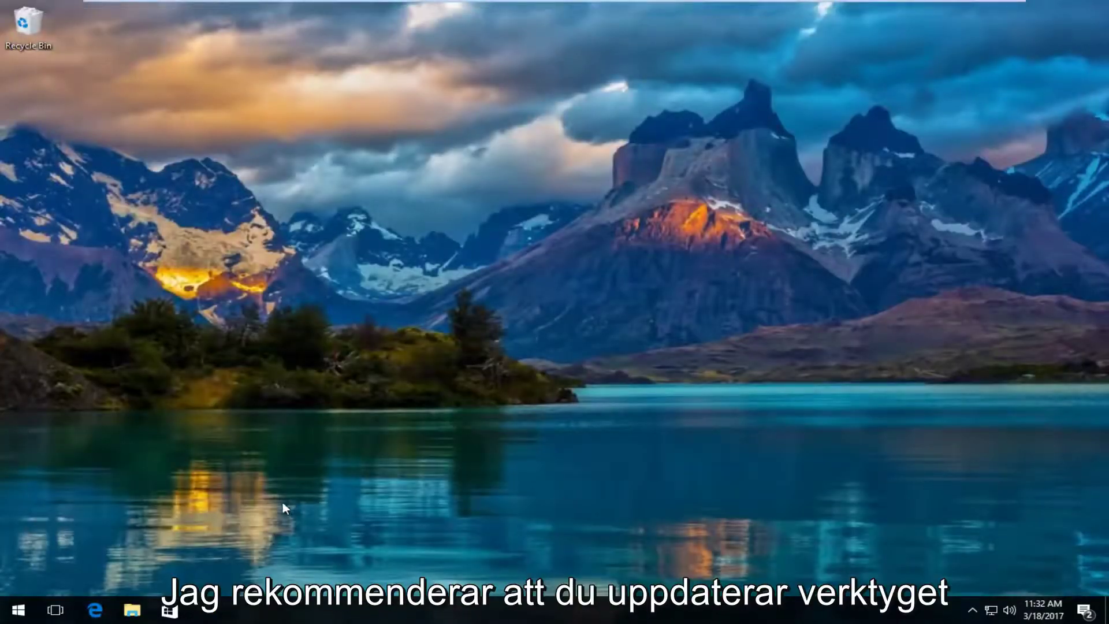